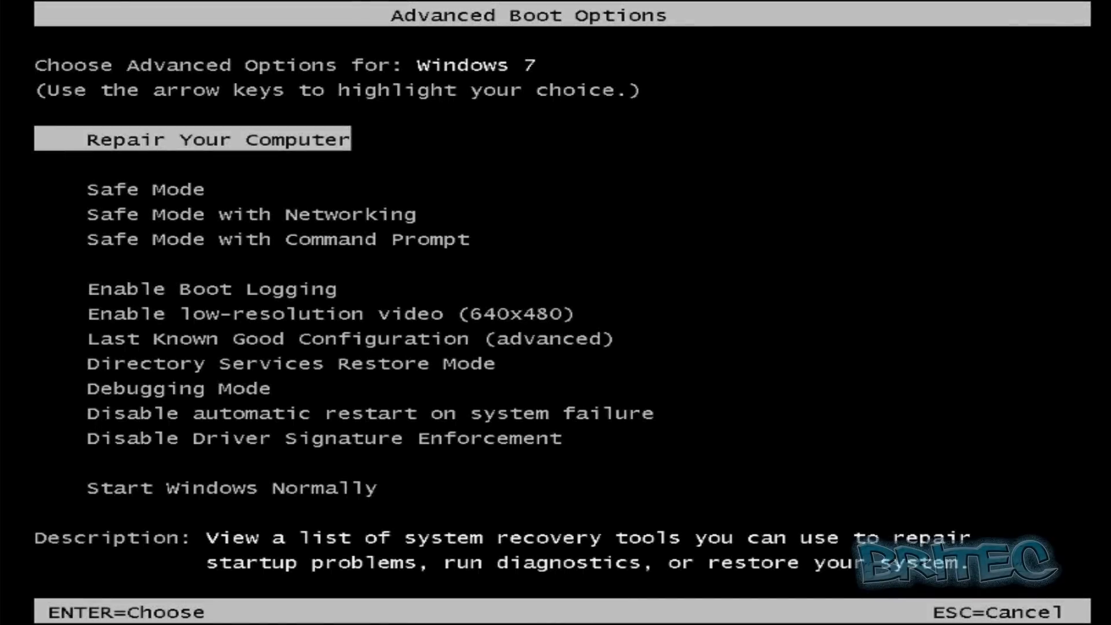
Choose Safe Mode in Advanced Boot Options and boot Windows 7 into it
key(Down)
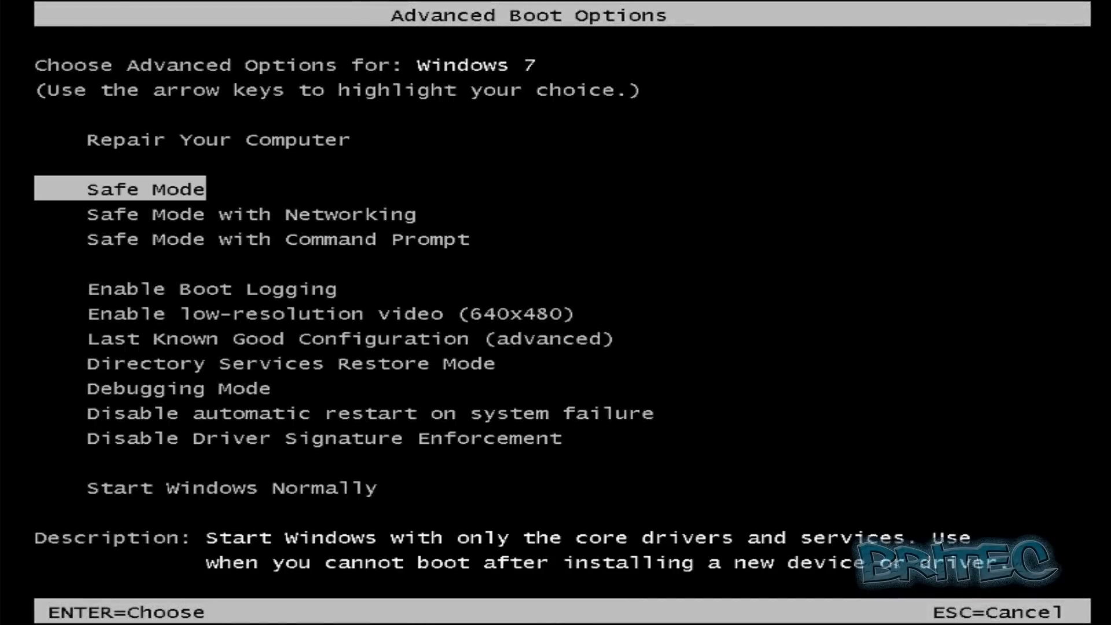
key(Return)
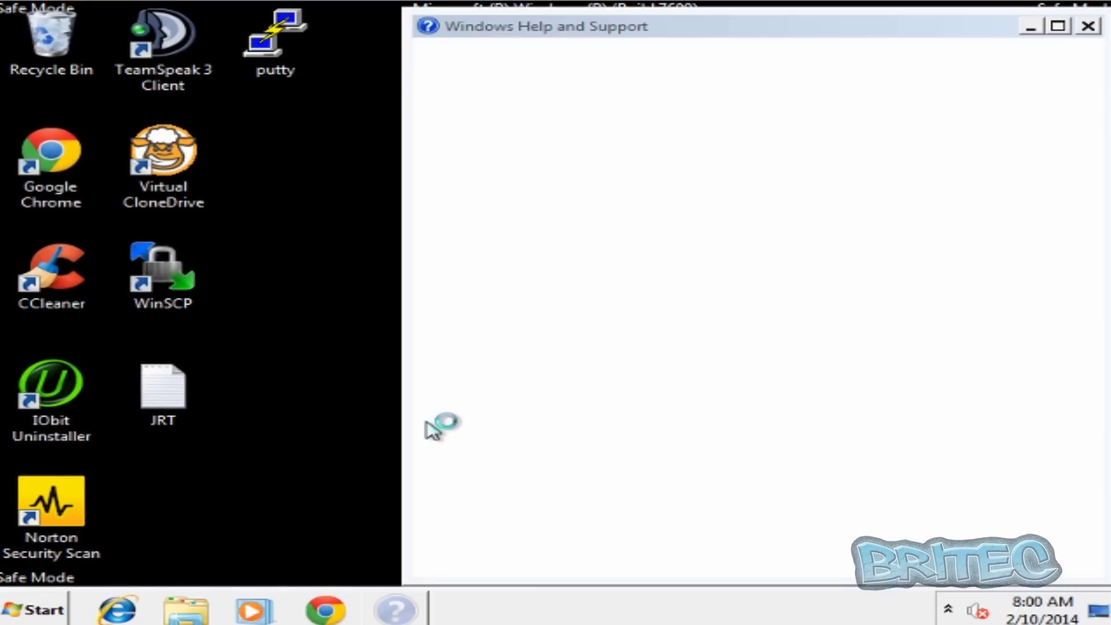
Close Help and Support and the network-drives warning, then launch regedit from Start search
click(1088, 25)
click(910, 554)
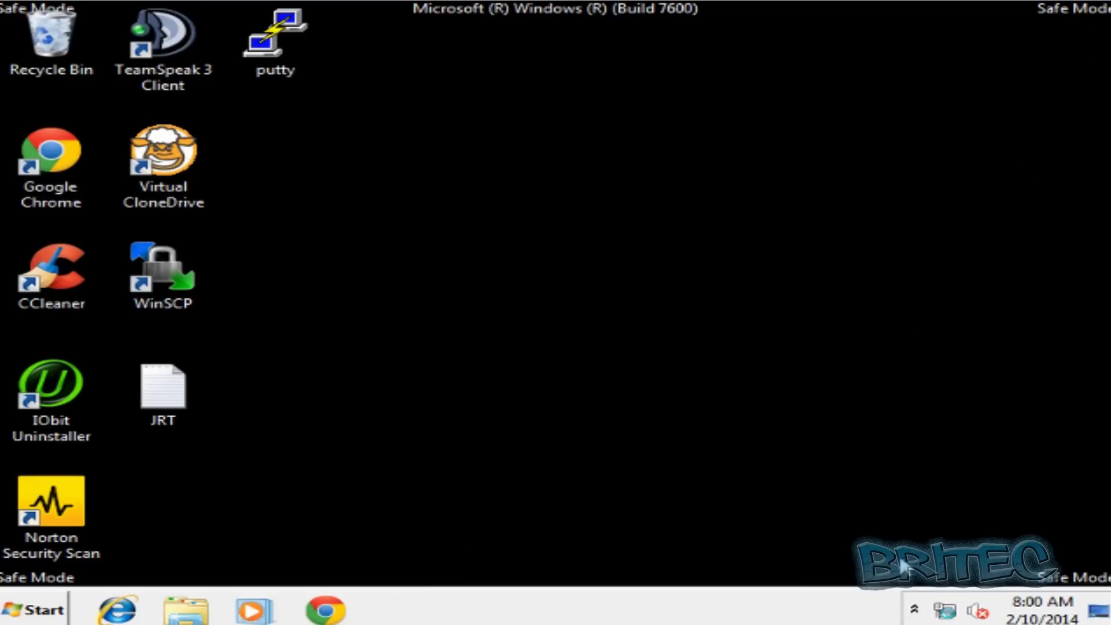
click(35, 610)
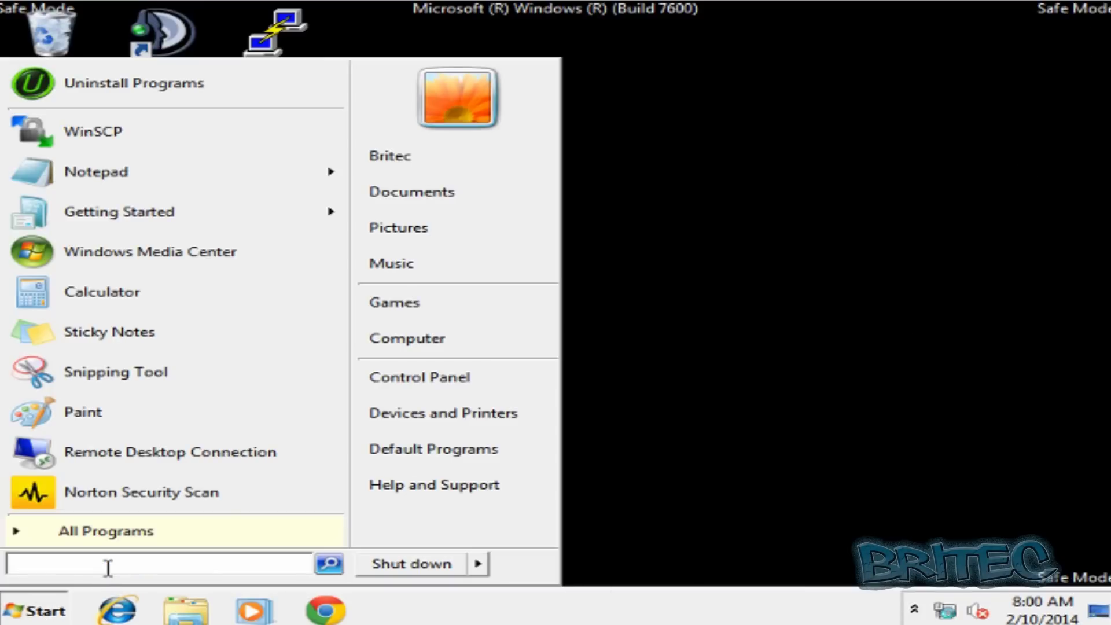
text(rege)
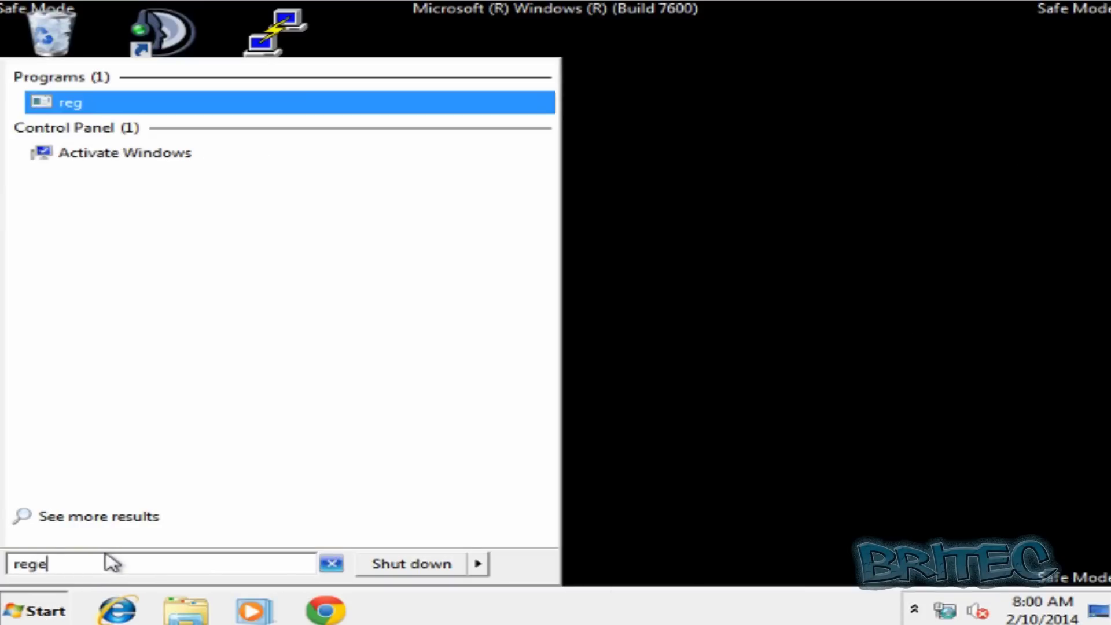
text(dit)
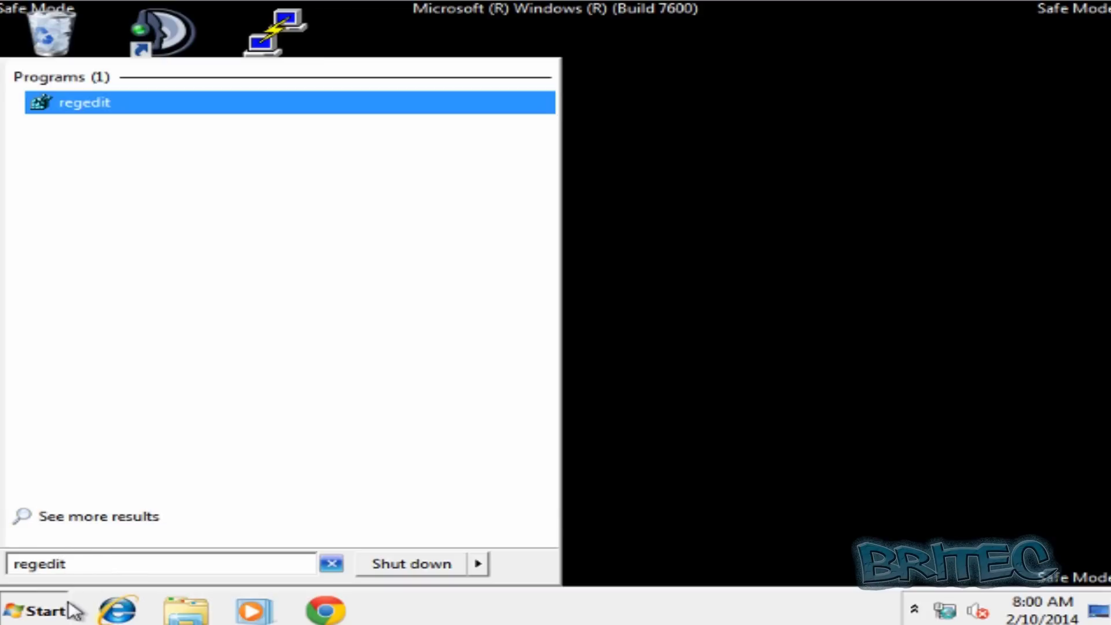
click(72, 109)
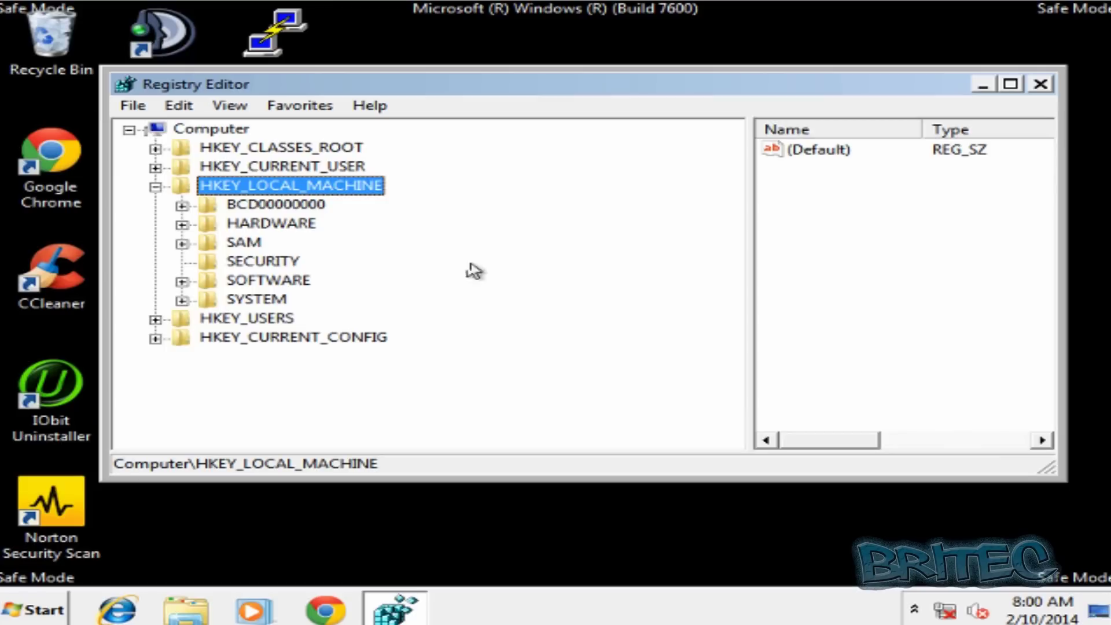
Browse to HKEY_LOCAL_MACHINE\SOFTWARE\Microsoft\Windows NT\CurrentVersion\ProfileList and show its values
click(156, 187)
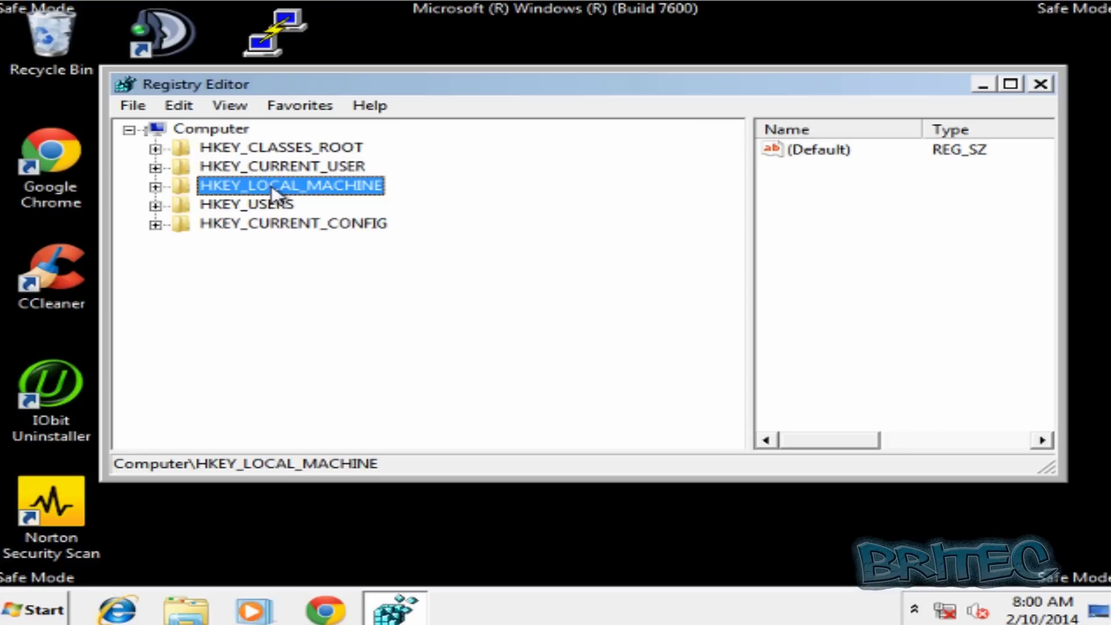
click(155, 187)
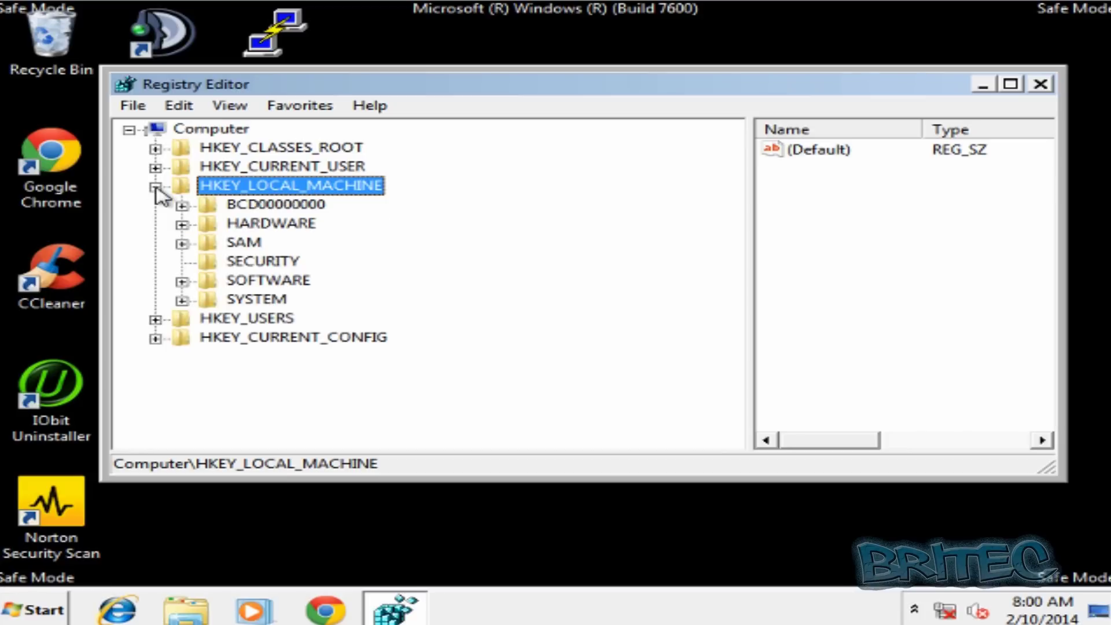
click(182, 282)
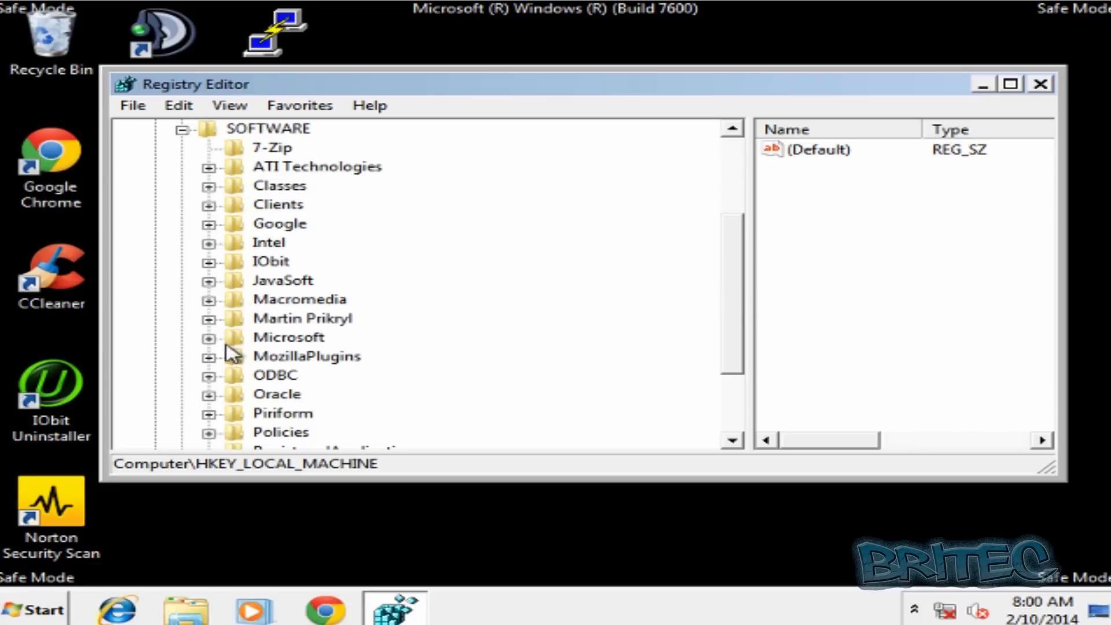
click(209, 339)
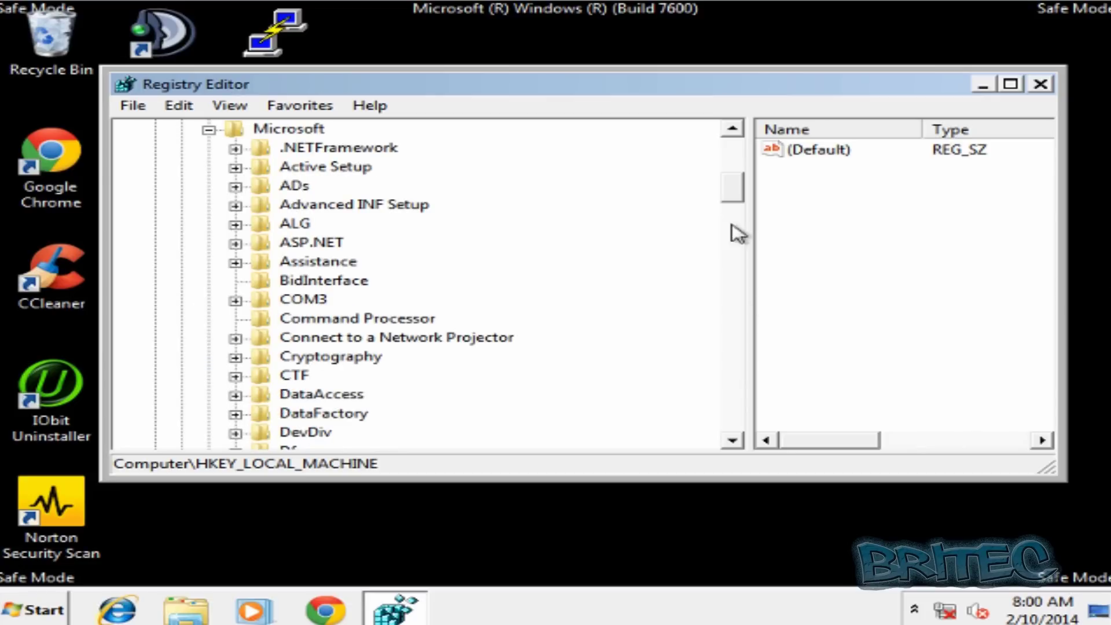
drag(745, 199, 706, 399)
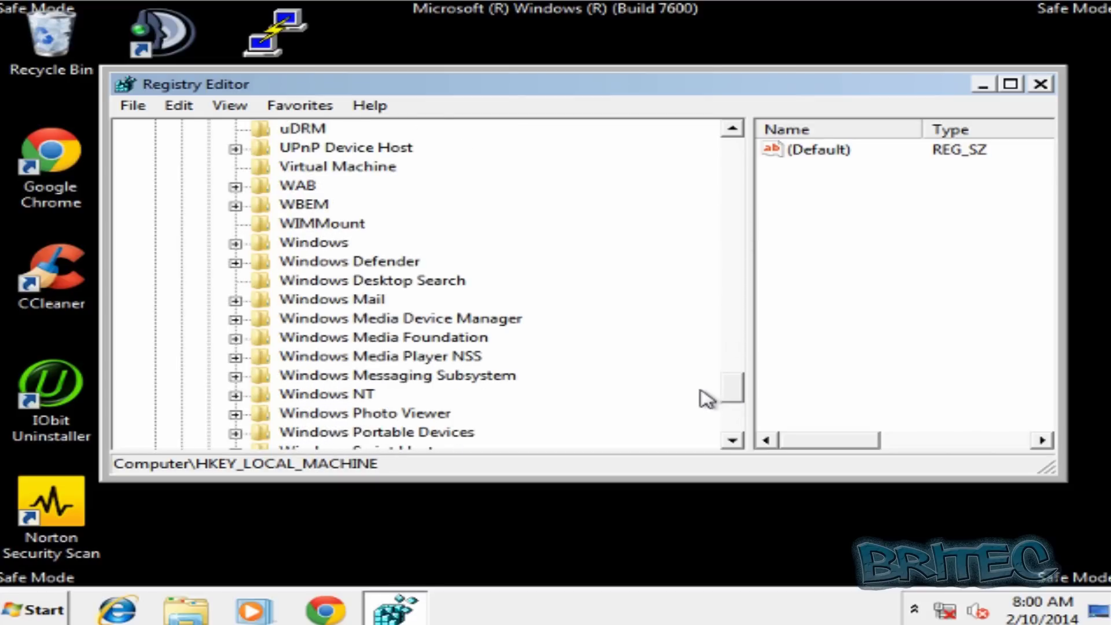
click(235, 395)
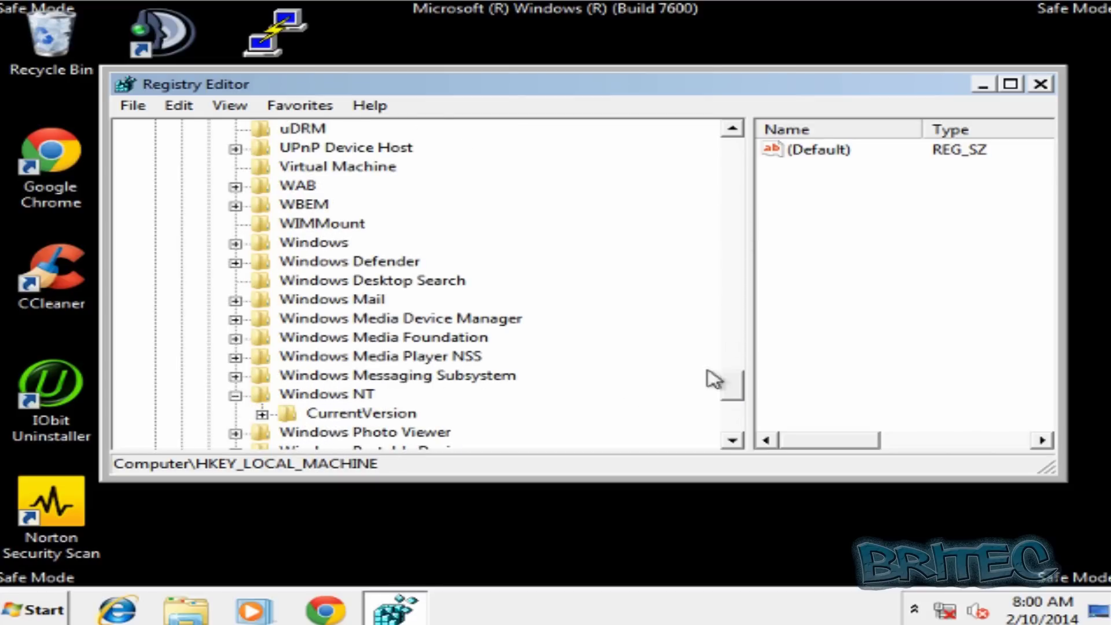
drag(740, 396, 736, 417)
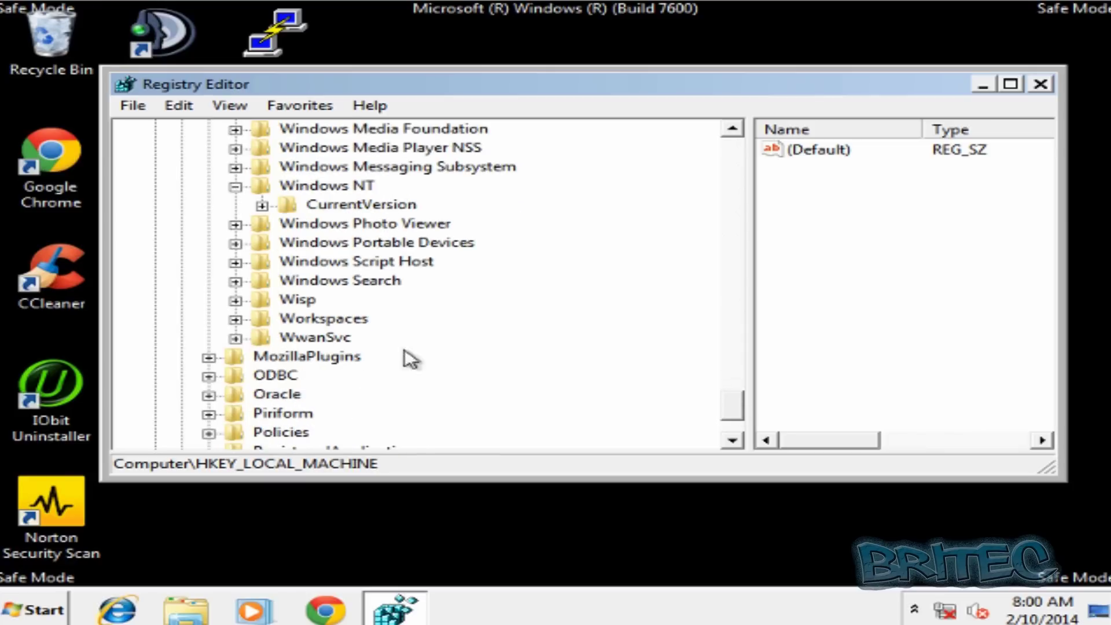
click(261, 206)
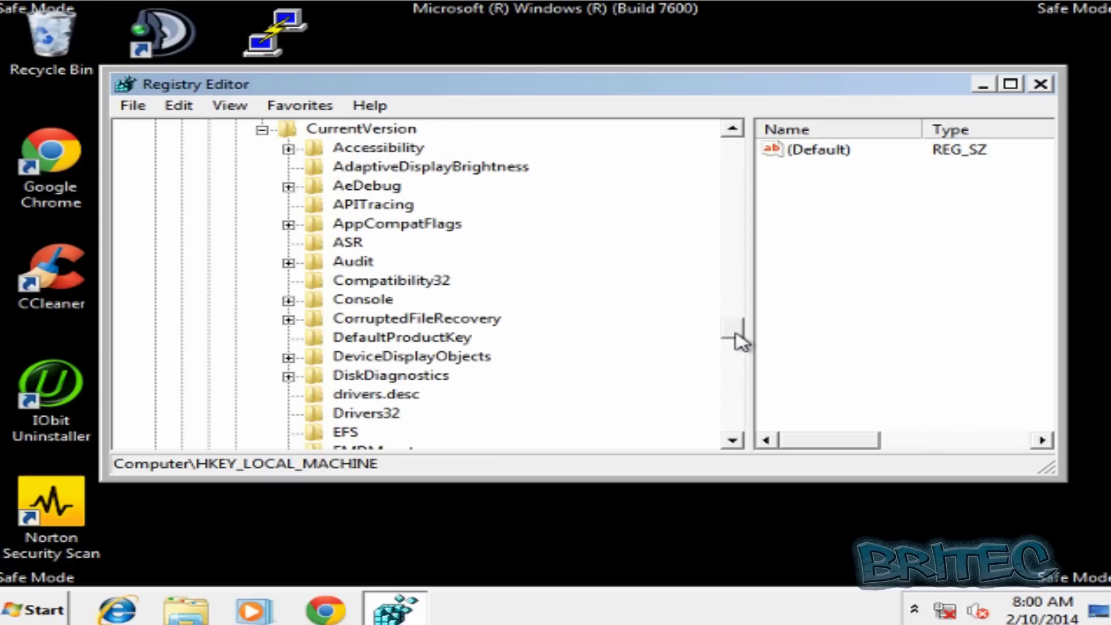
drag(741, 341, 731, 389)
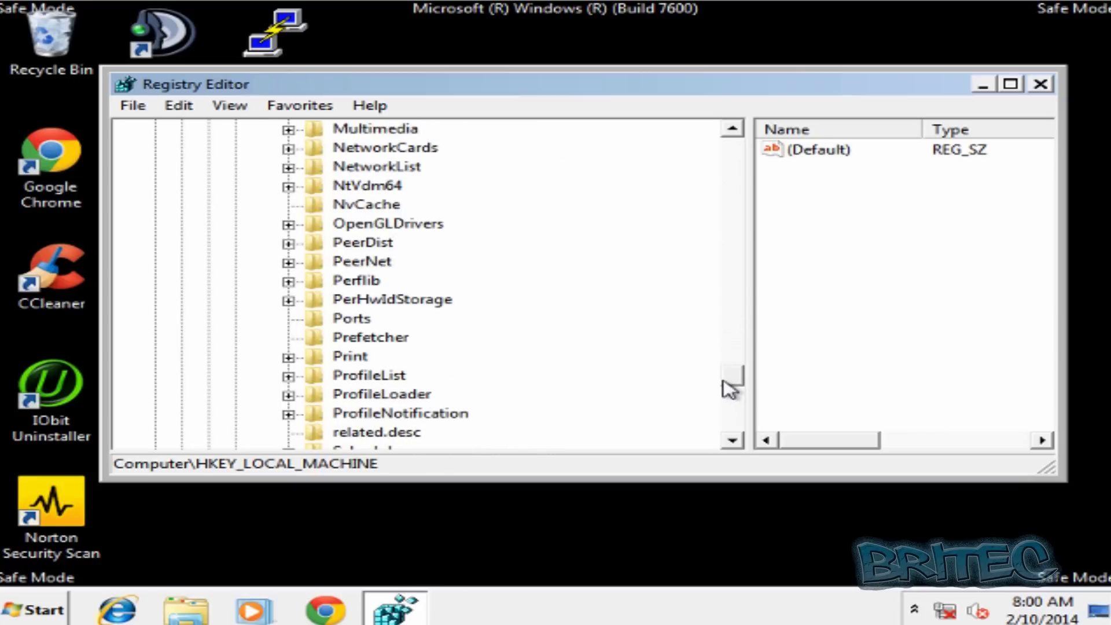
click(369, 376)
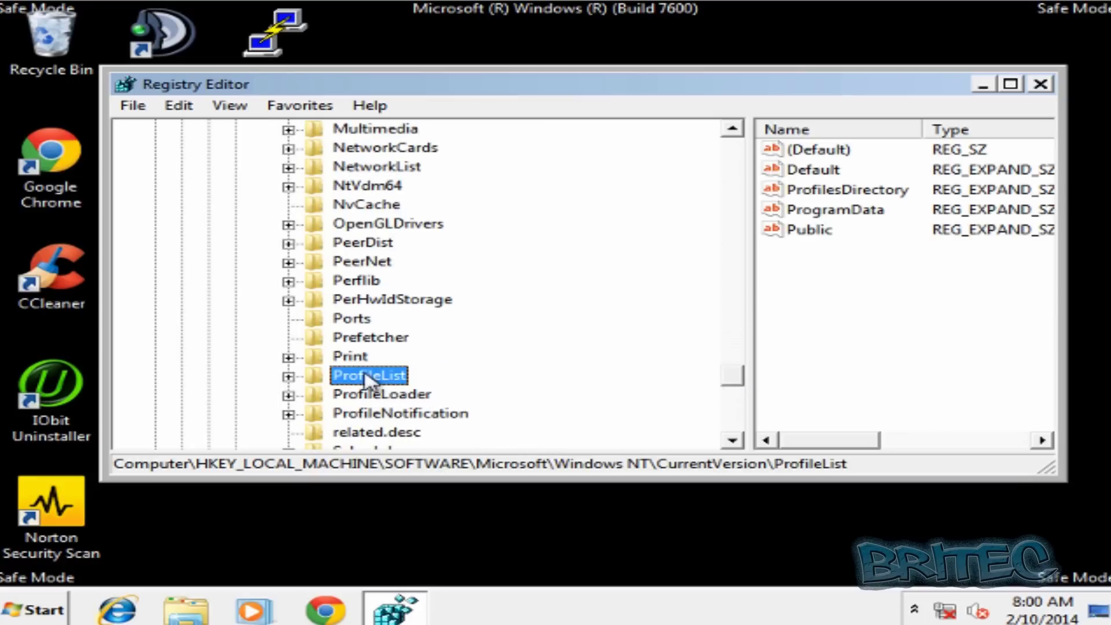
Expand ProfileList and widen the key tree so the full profile key names show
click(288, 377)
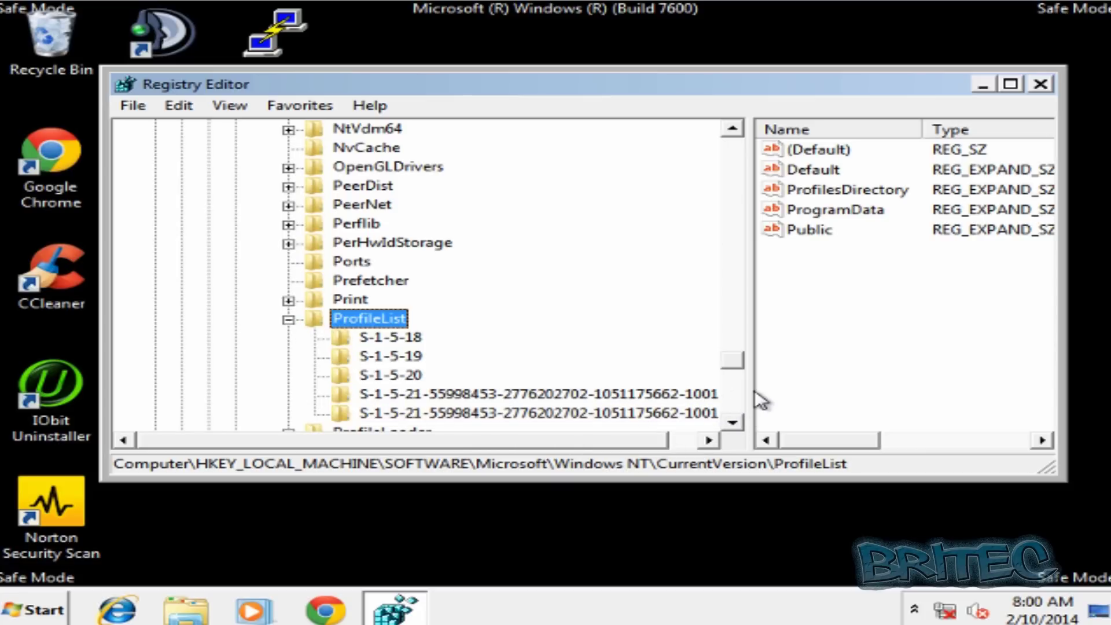
drag(751, 393, 770, 393)
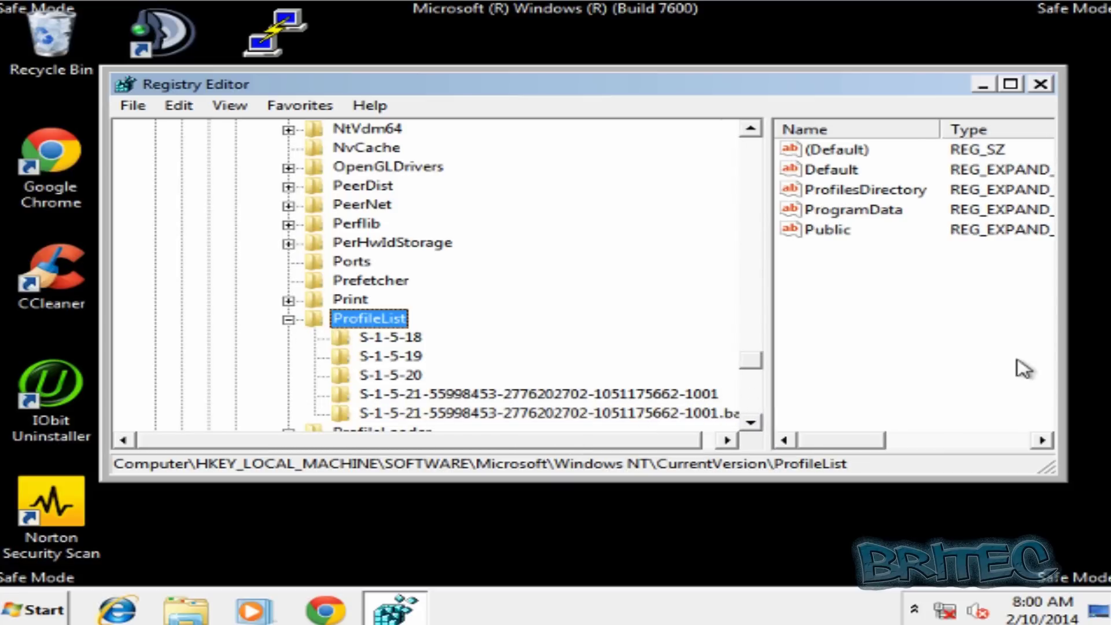
drag(1067, 350, 1087, 351)
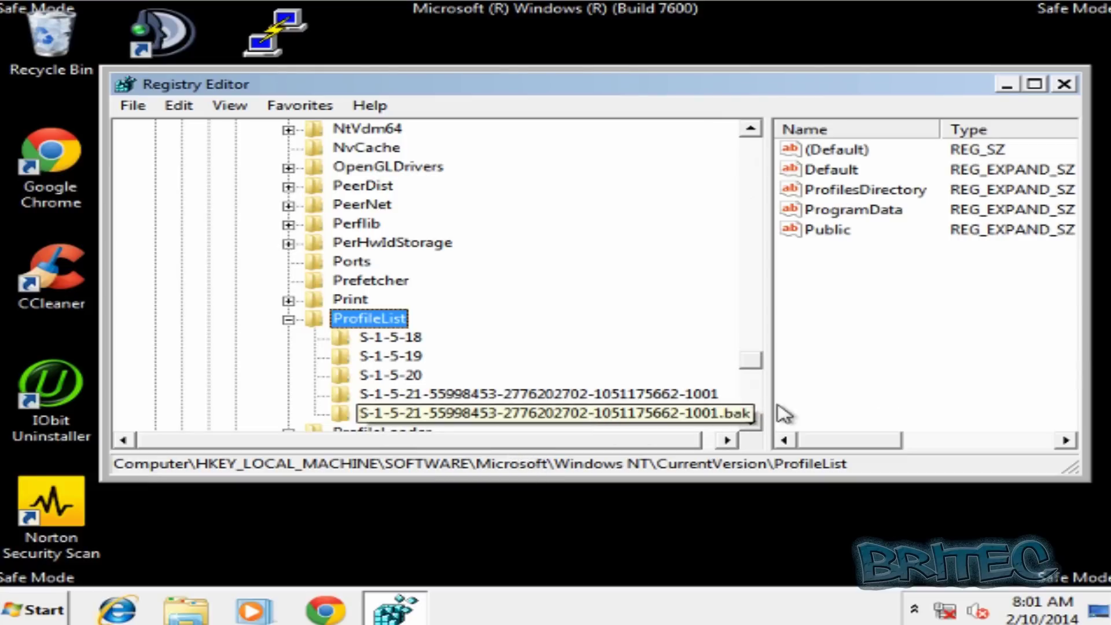
drag(772, 410, 790, 409)
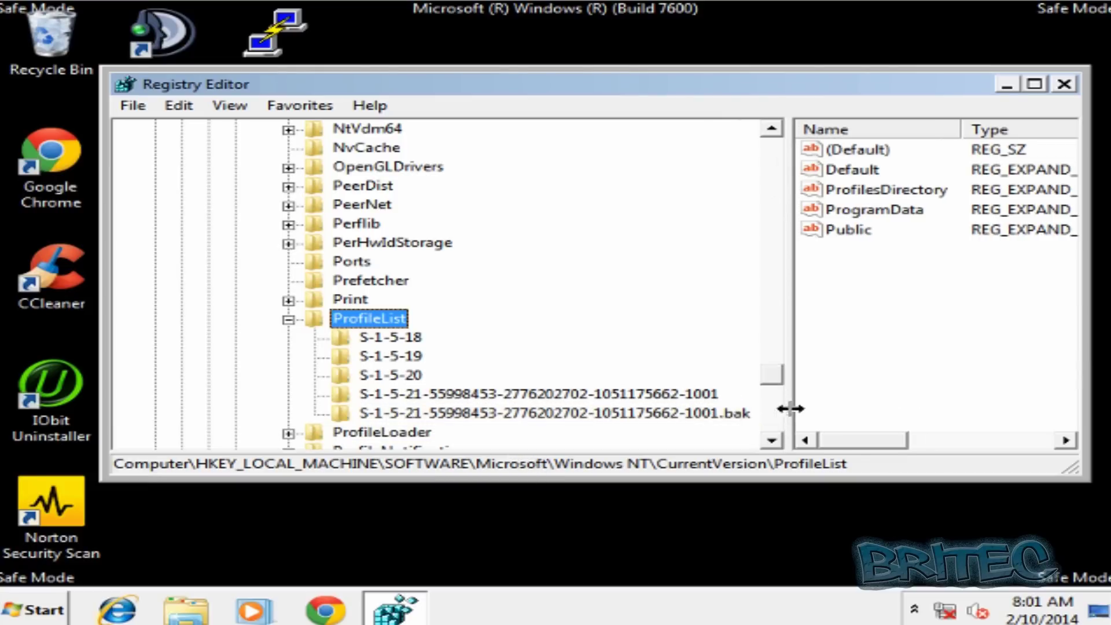
Check the -1001 key's ProfileImagePath unchanged, ending with the -1001 key selected beside its .bak twin
click(641, 395)
click(638, 413)
key(Up)
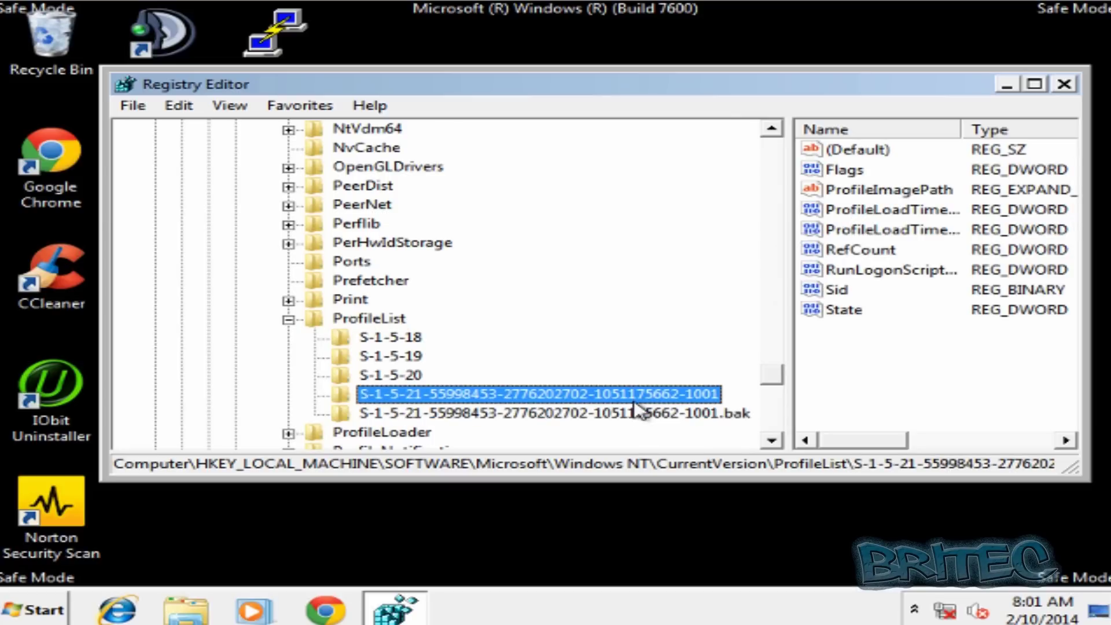
double_click(889, 191)
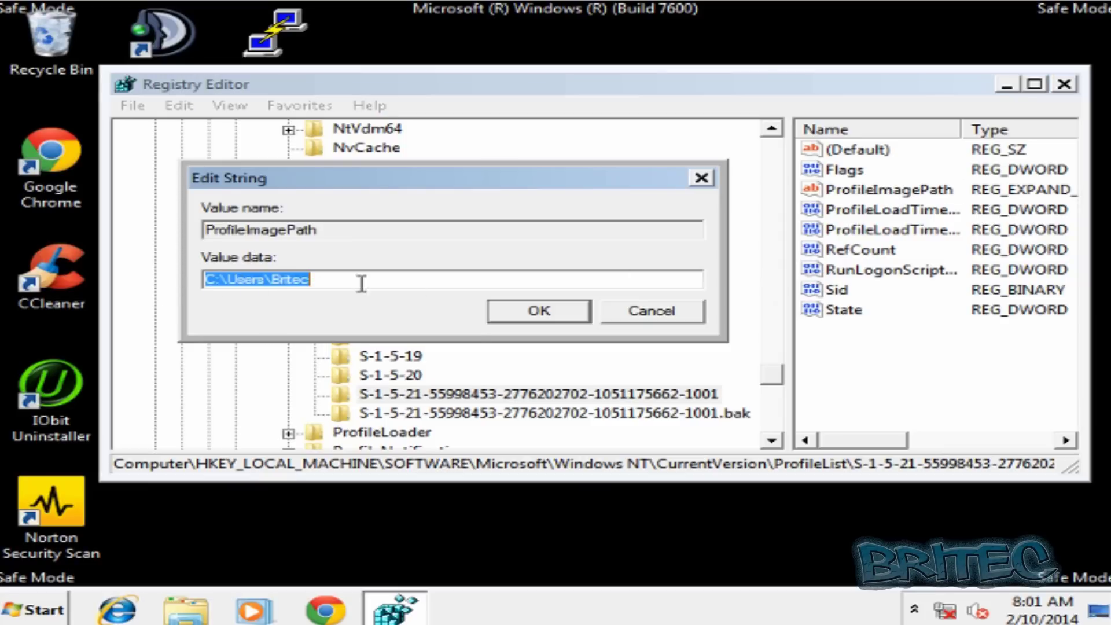
click(661, 320)
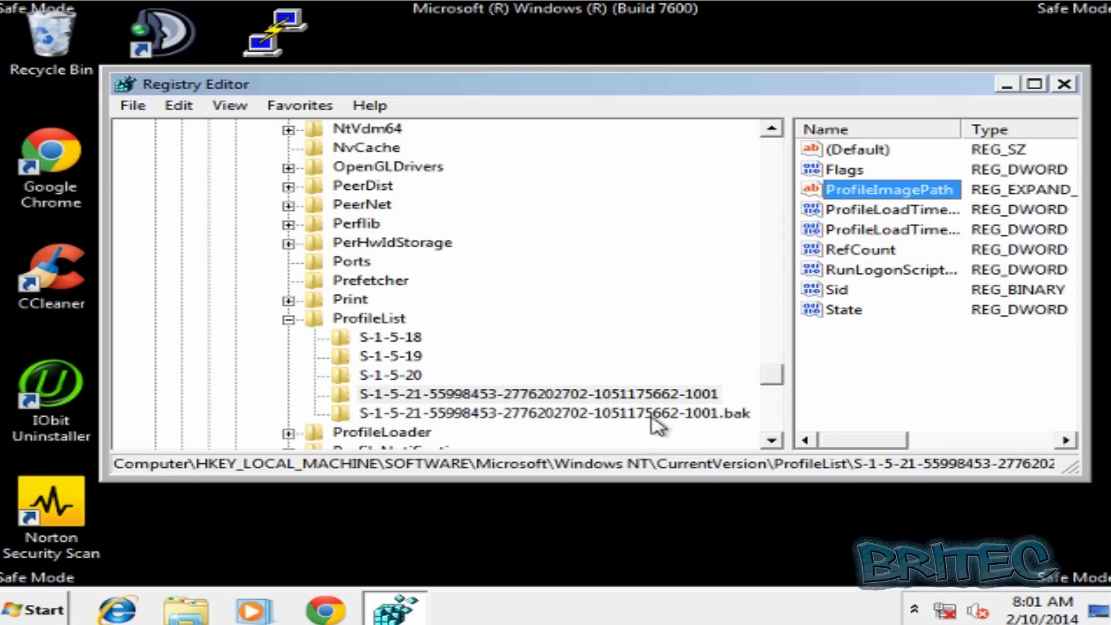
click(603, 415)
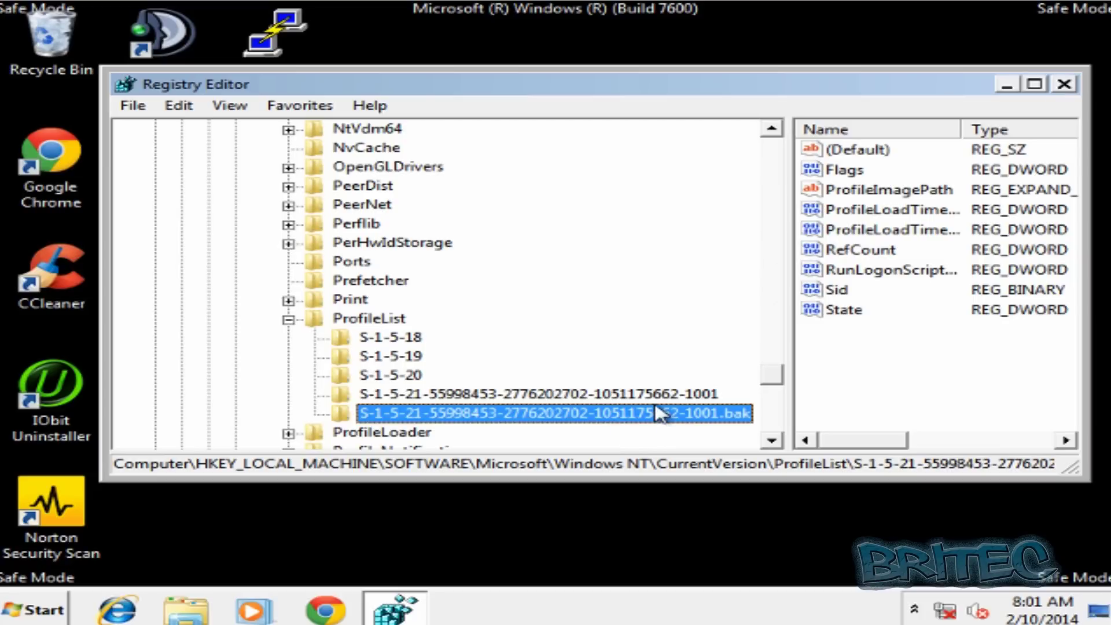
key(Up)
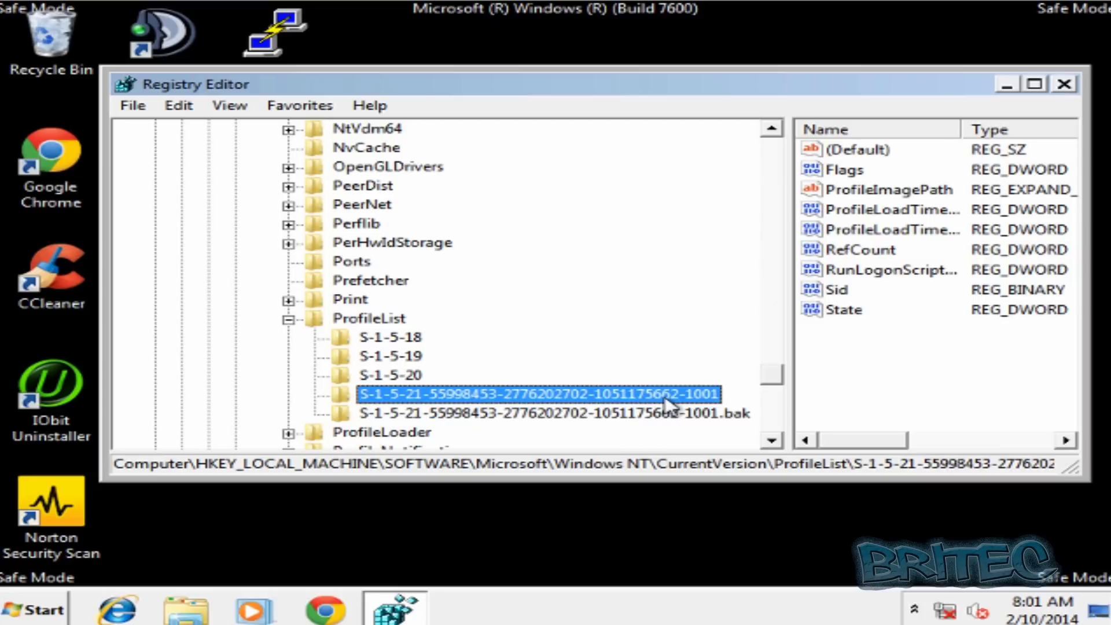
Rename the -1001 profile key to -1001.ba
right_click(666, 400)
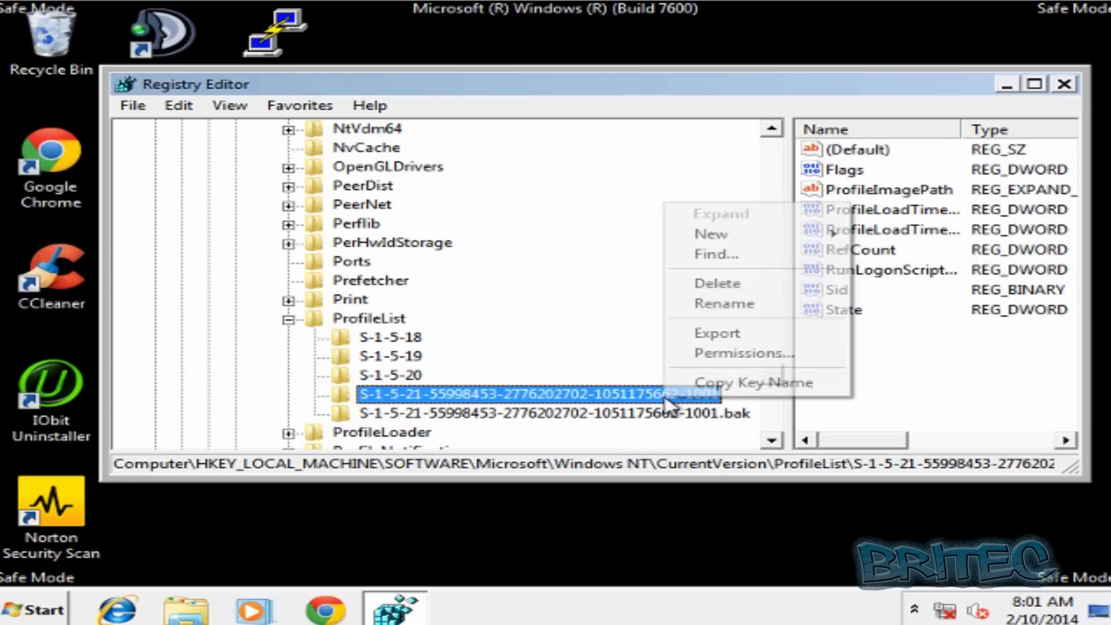
click(736, 304)
key(End)
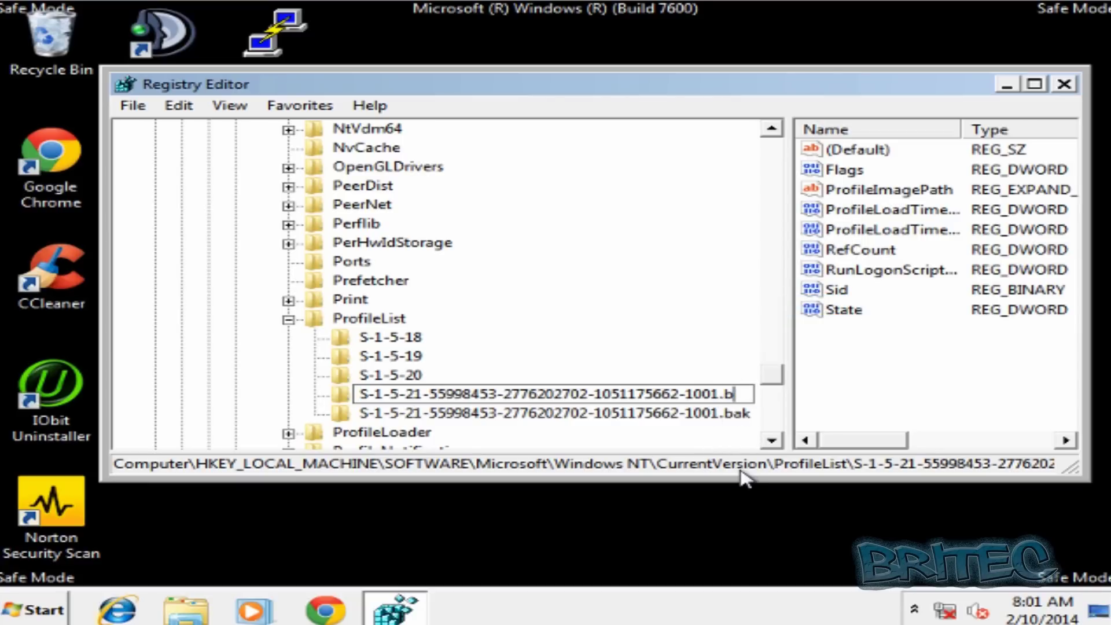
click(694, 414)
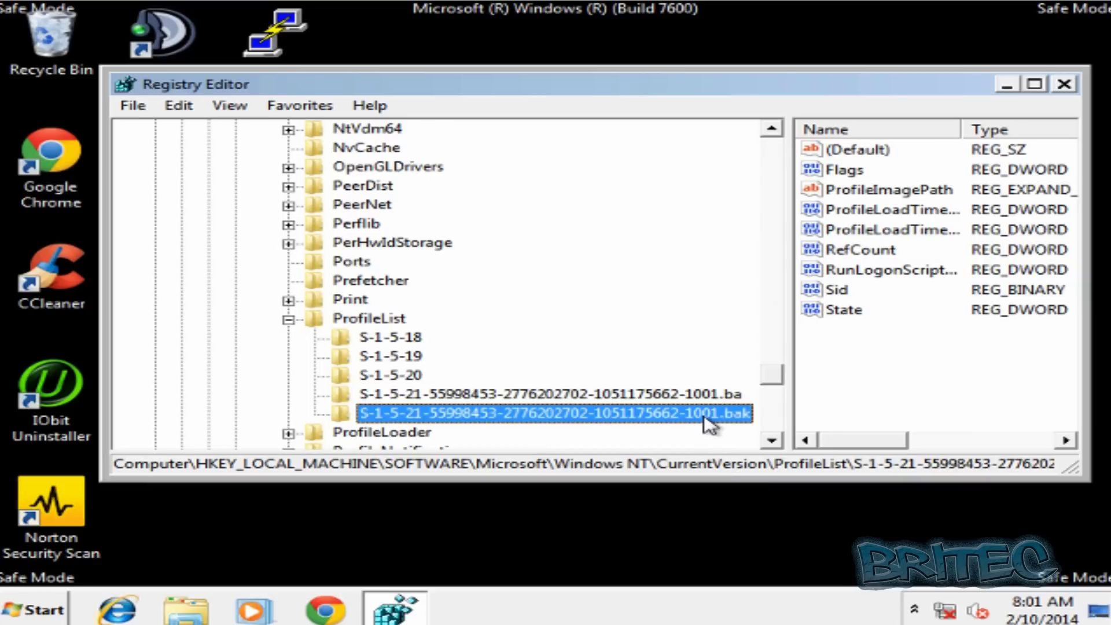
Rename the -1001.bak key to plain -1001 by removing its .bak suffix
right_click(718, 421)
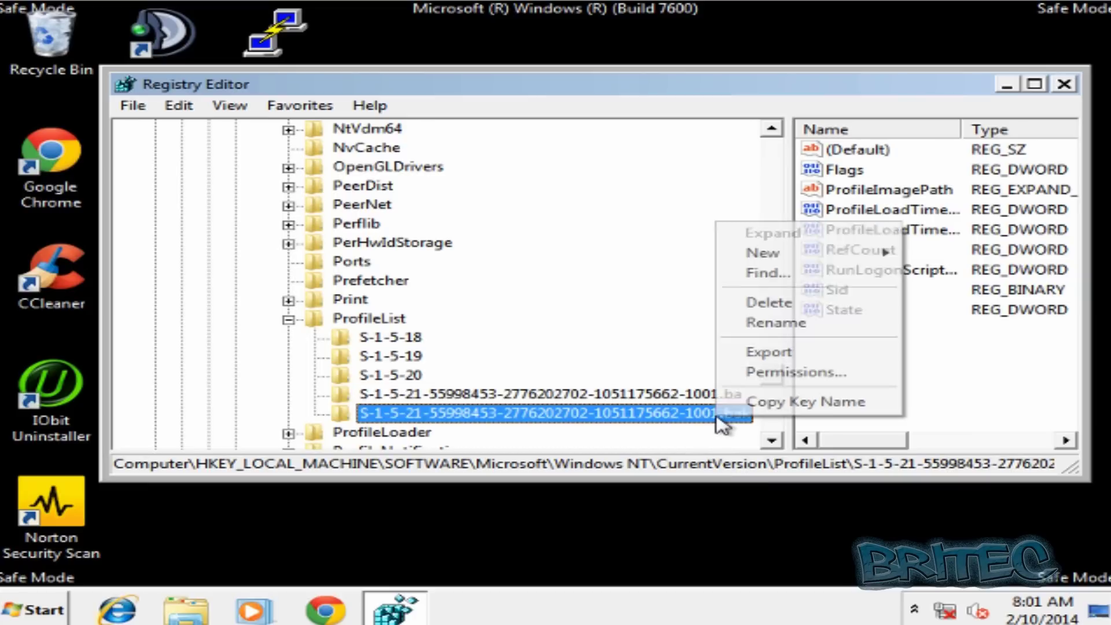
click(789, 325)
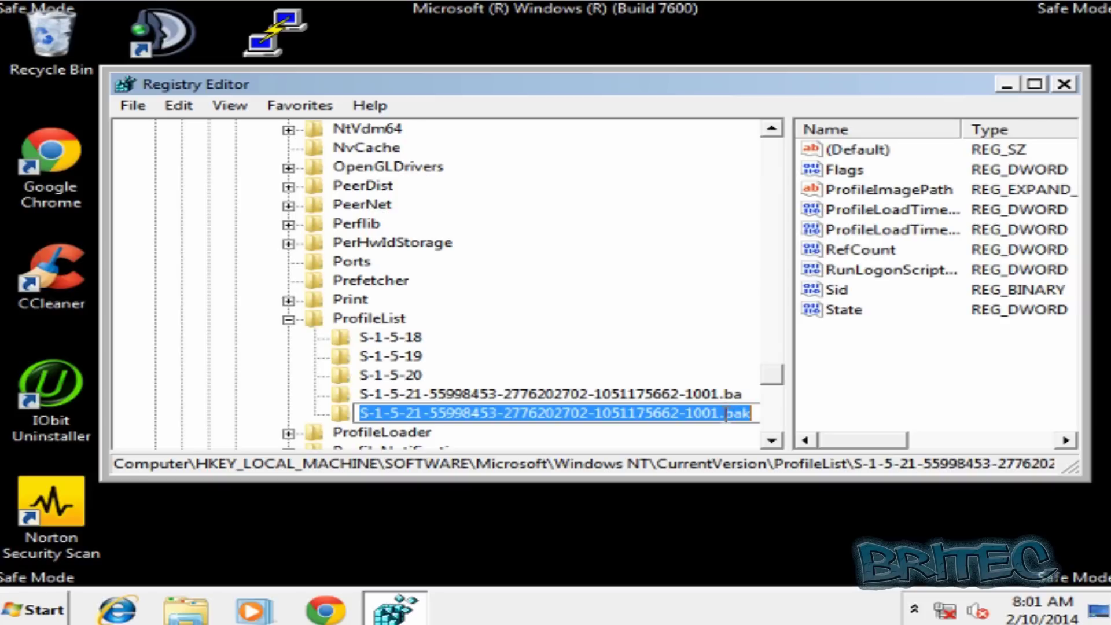
drag(720, 412, 755, 415)
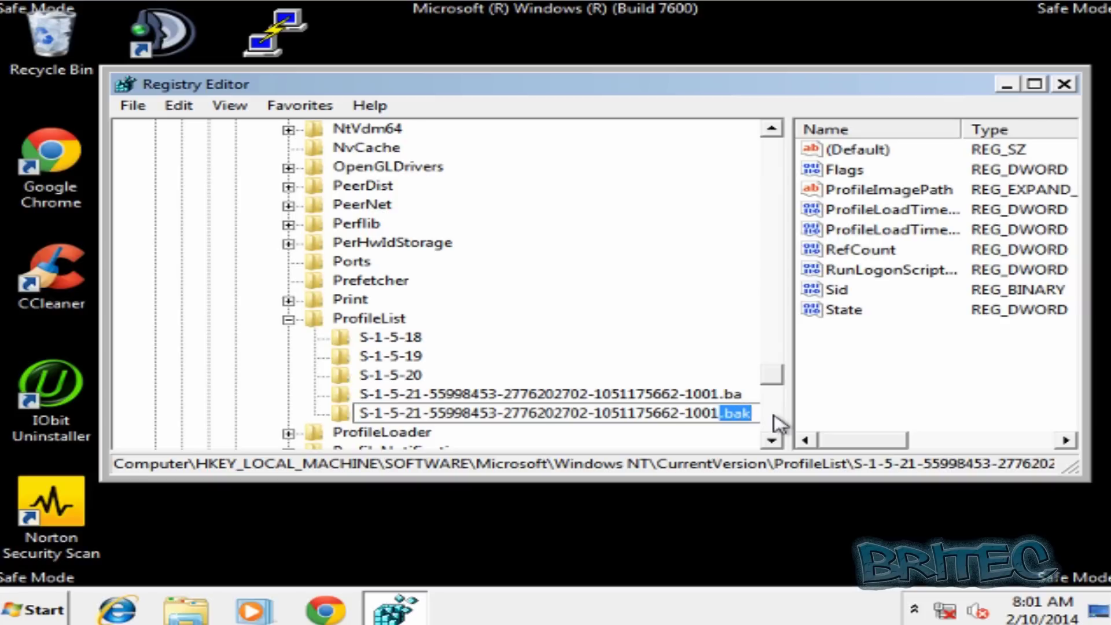
key(Delete)
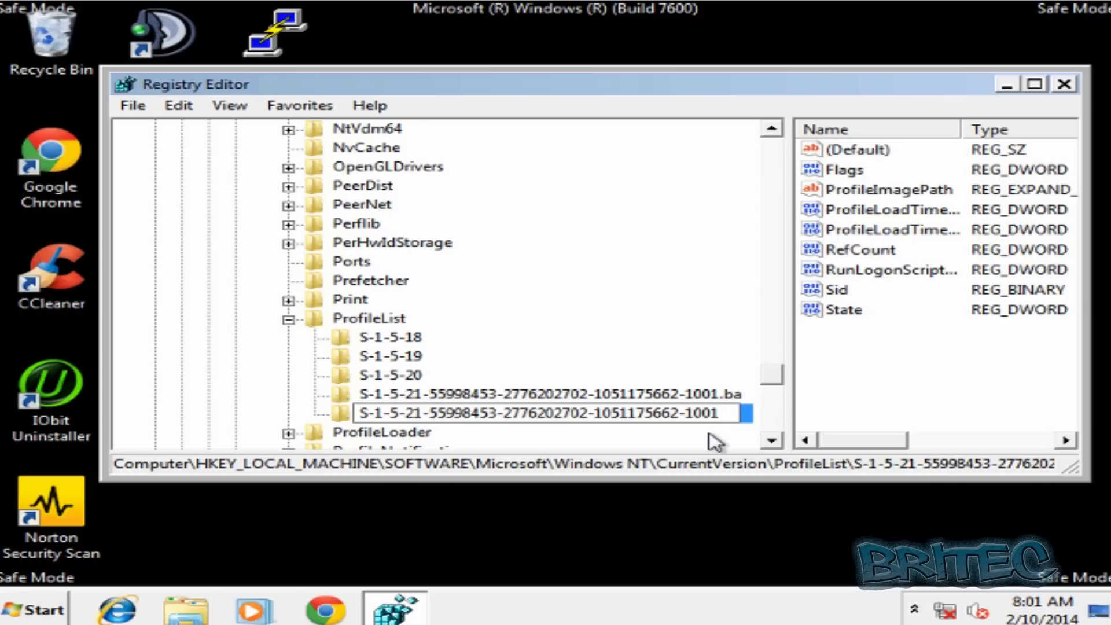
key(Return)
Rename the -1001.ba key to -1001.bak
click(734, 398)
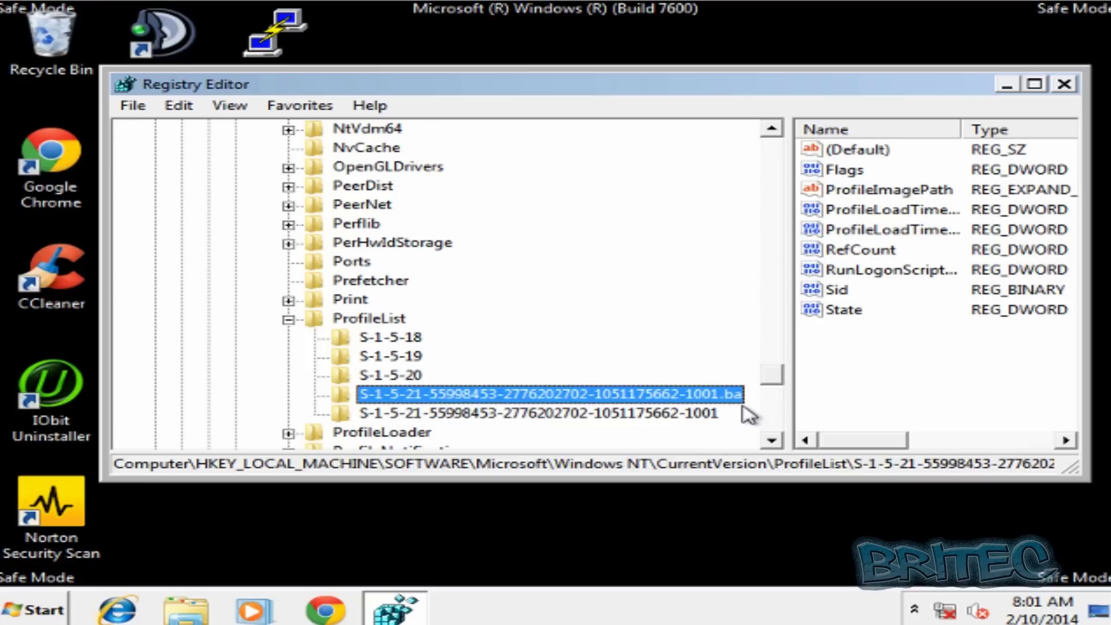
right_click(728, 401)
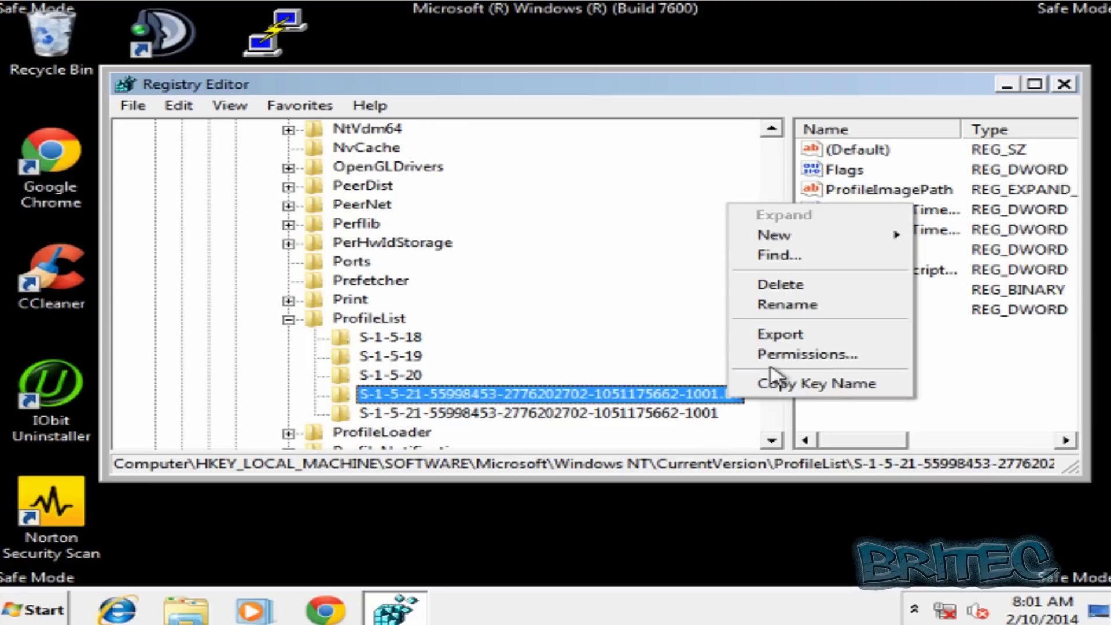
click(816, 315)
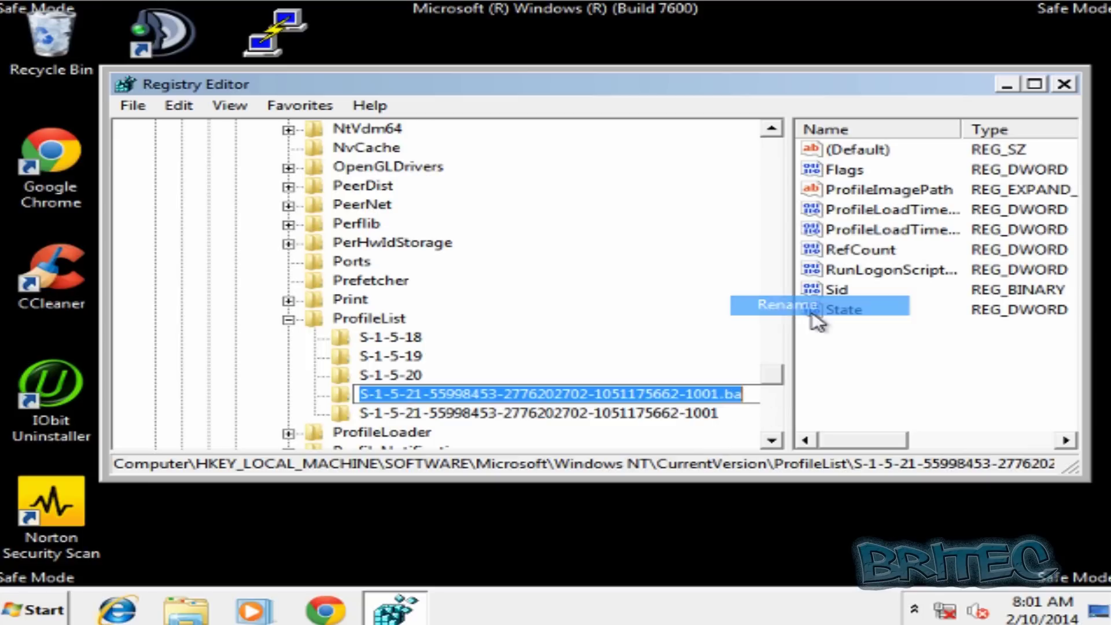
click(751, 394)
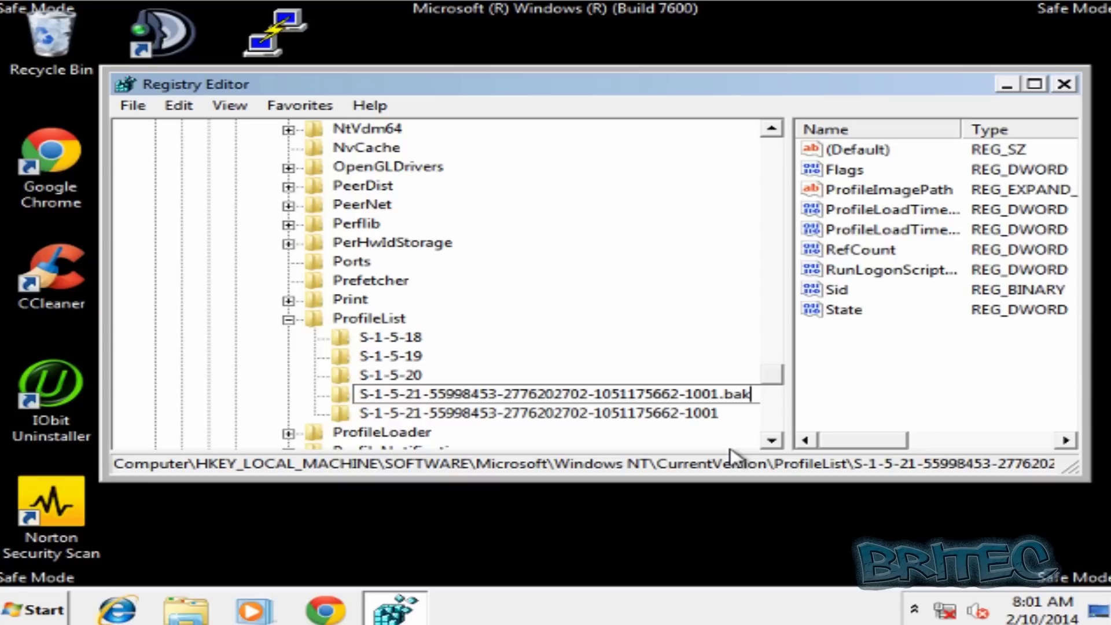
click(711, 413)
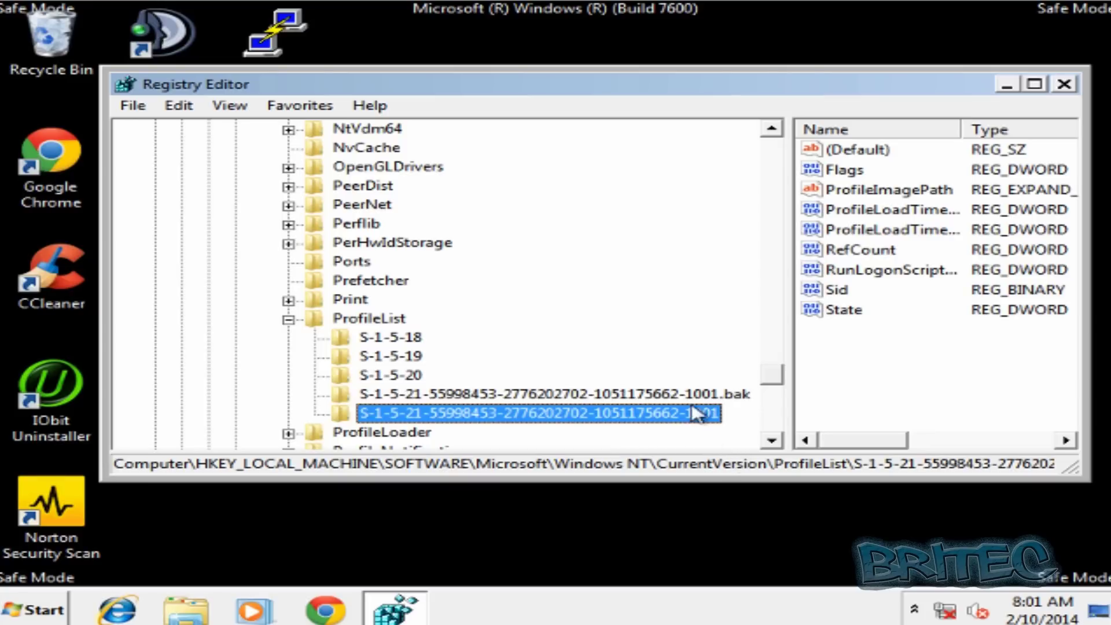
Set the -1001 key's RefCount value to 0
click(849, 254)
double_click(867, 251)
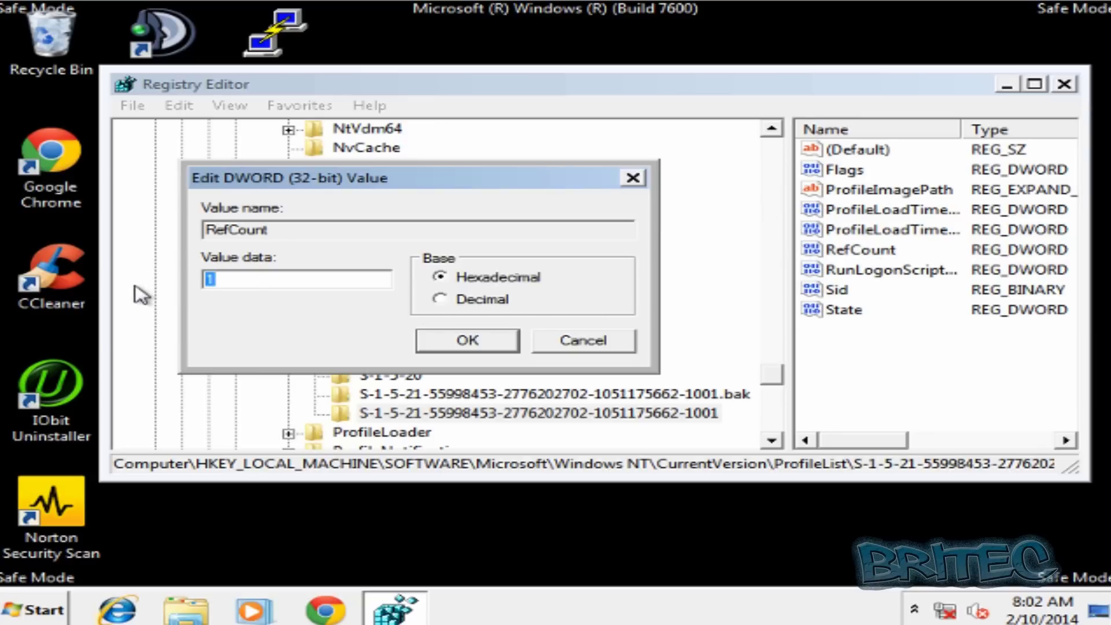
text(0)
click(466, 342)
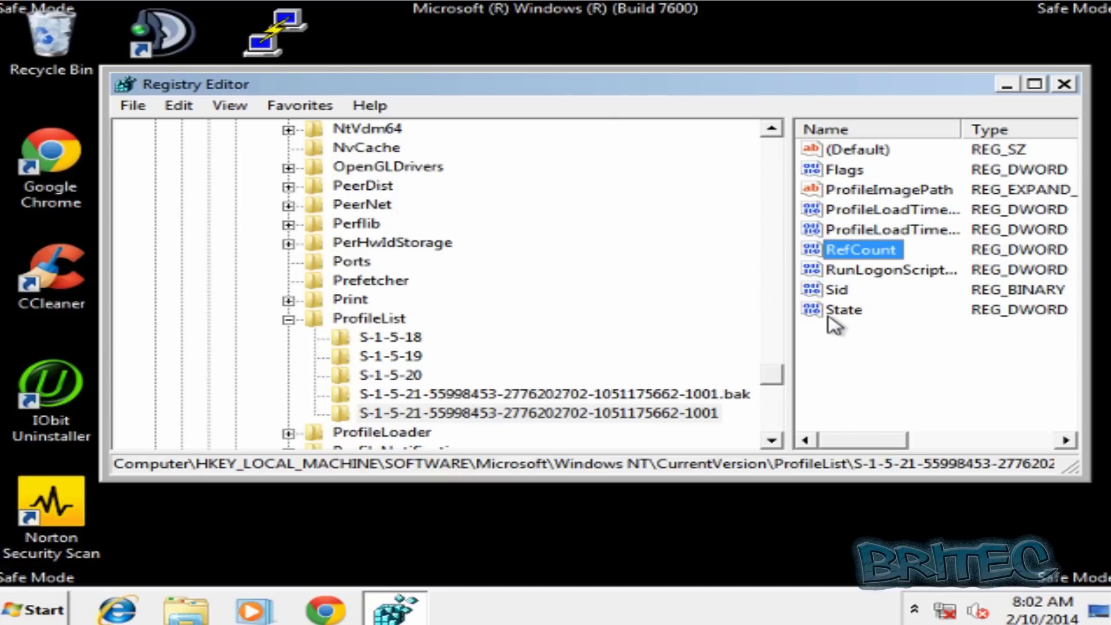
Change the State value from 8000 to 0
click(845, 316)
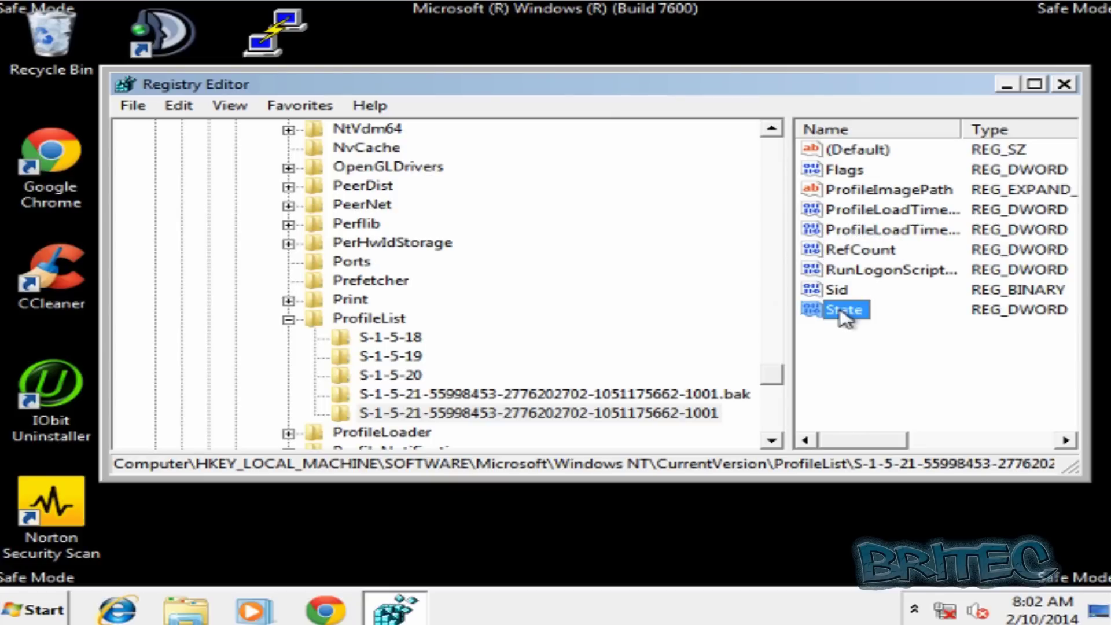
double_click(844, 317)
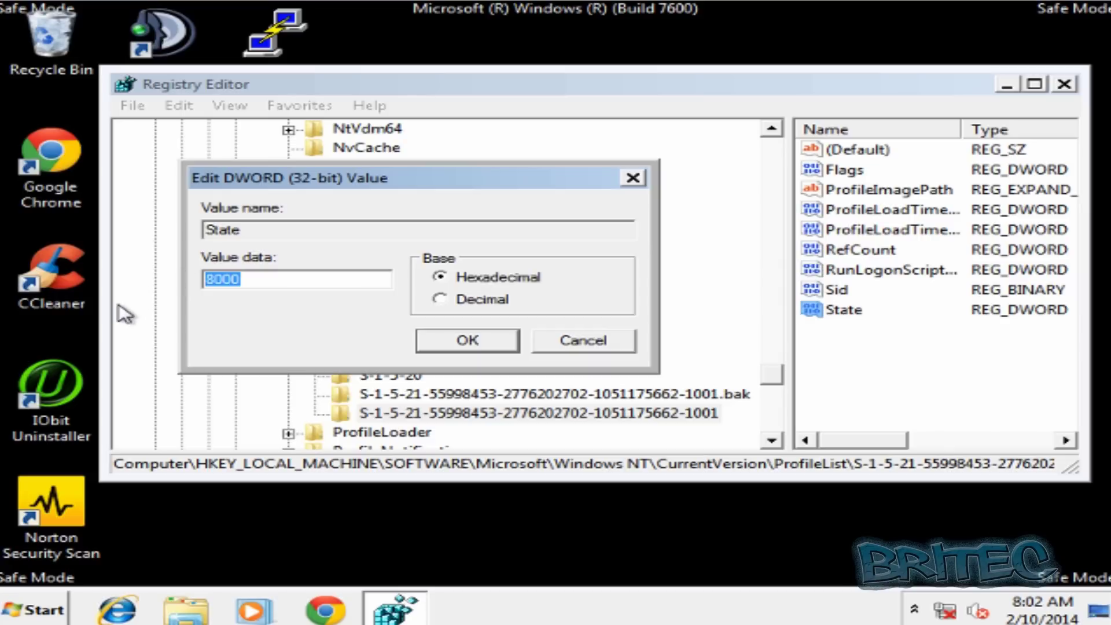
text(0)
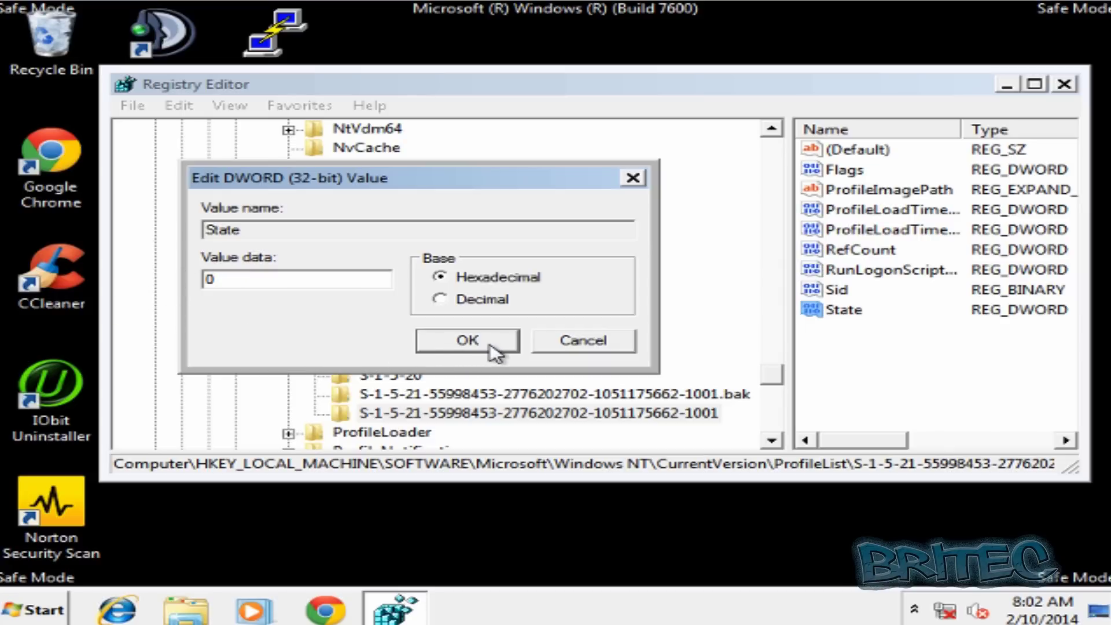
click(461, 344)
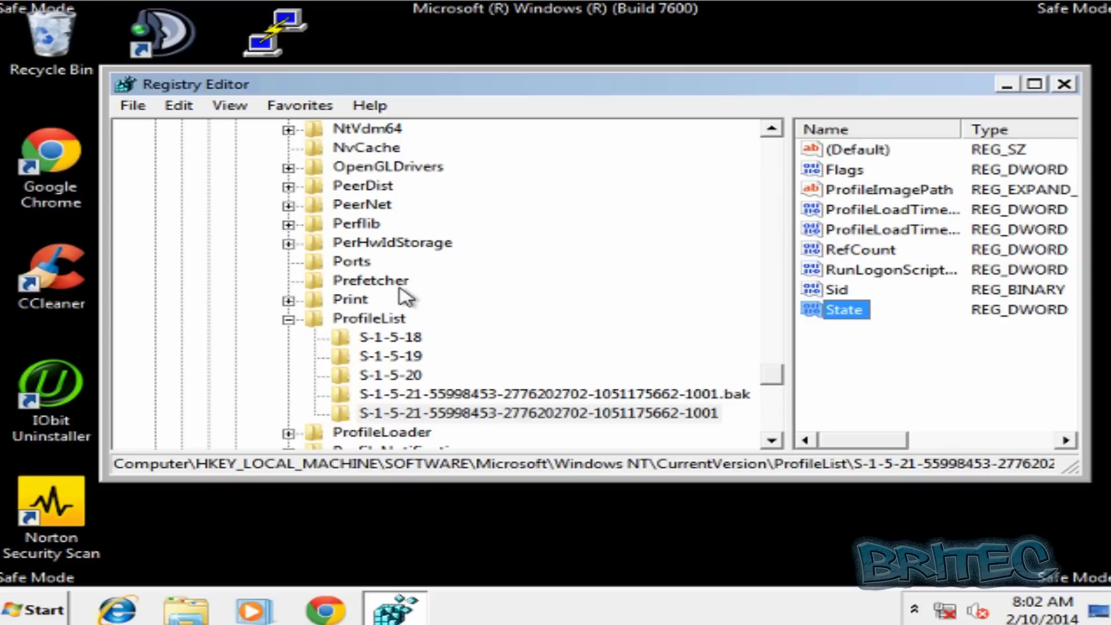
Close Registry Editor and bring up the Start menu's shutdown options to restart
click(1063, 84)
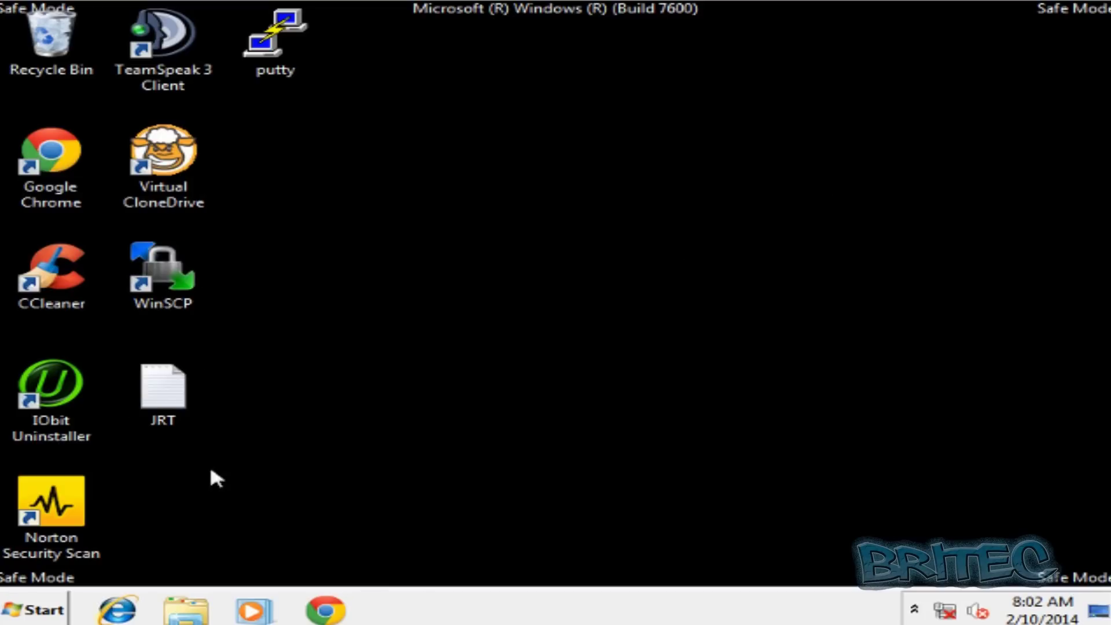
click(51, 613)
click(478, 564)
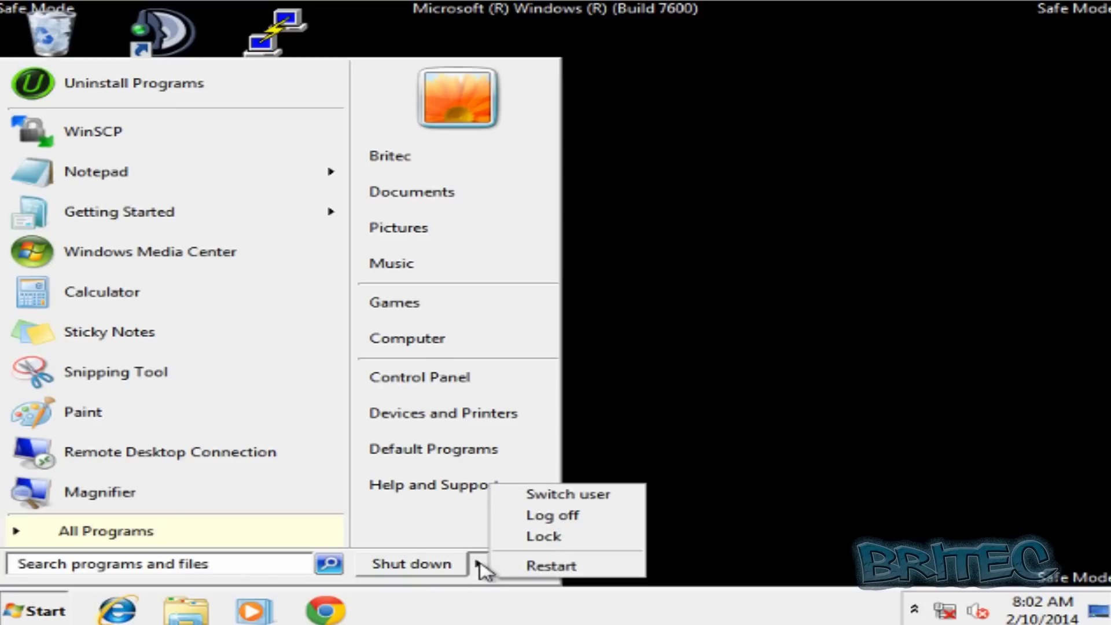